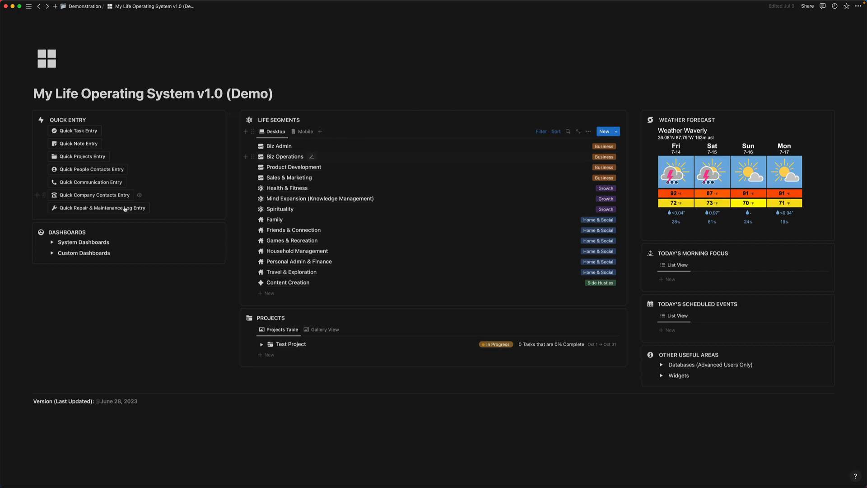
# - Open the Today's Agenda dashboard from the System Dashboards list
pyautogui.click(52, 244)
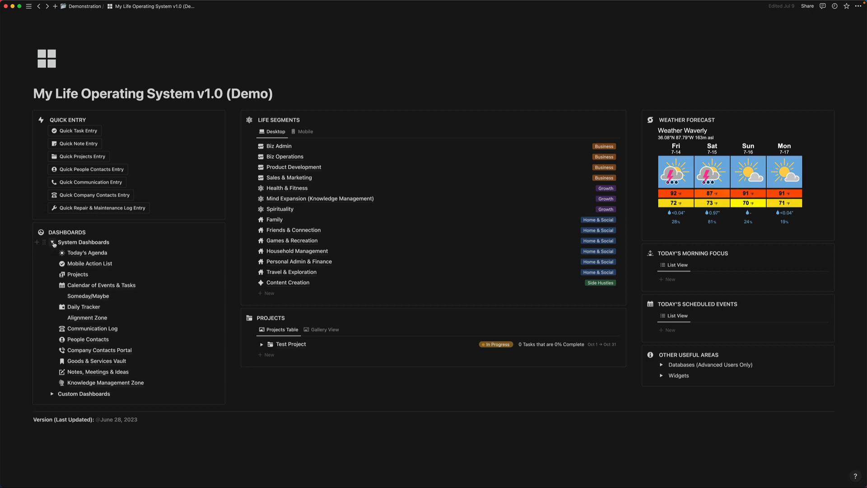
pyautogui.click(98, 253)
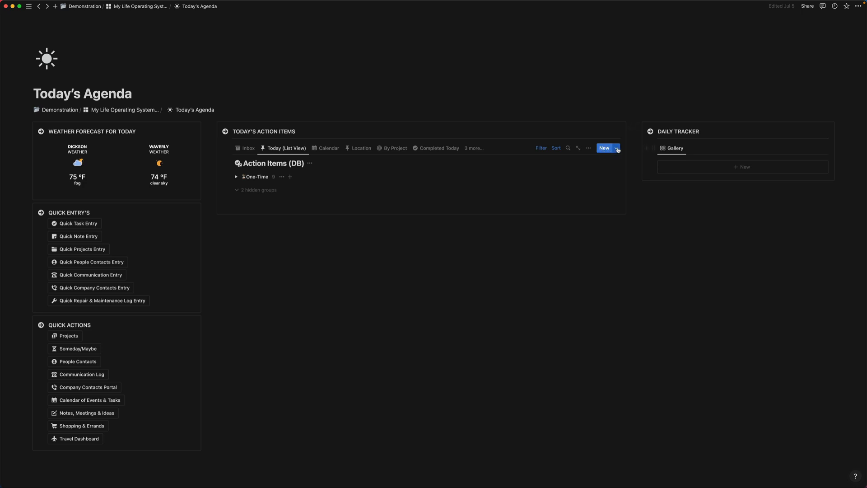
# - Show the template dropdown beside the New button in Today's Action Items
pyautogui.click(617, 149)
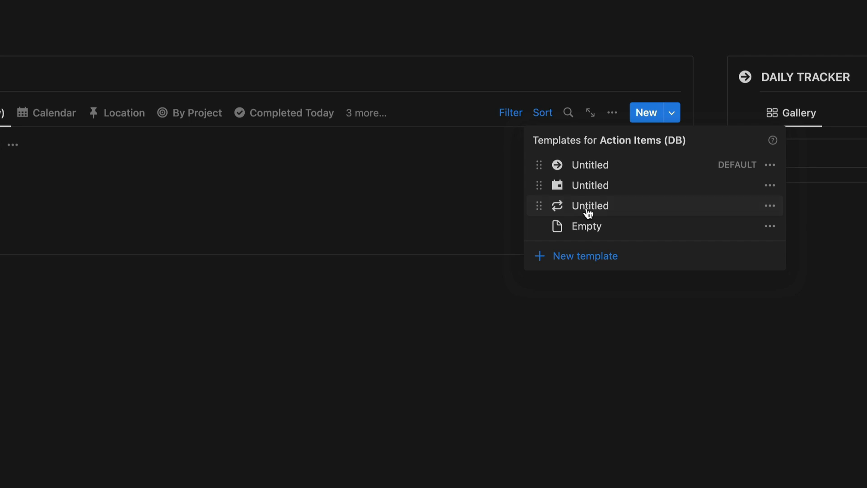
# - Create 'Go for a Walk' from the recurring template with Action Date July 14, 2023
pyautogui.click(588, 211)
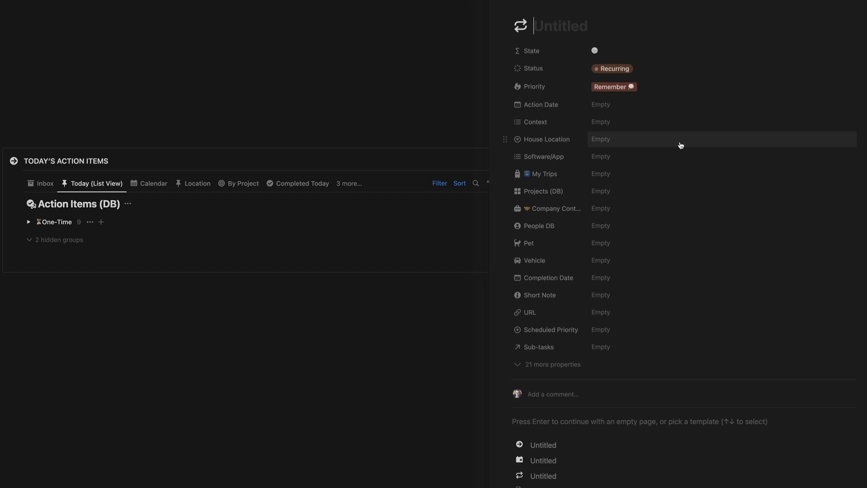
pyautogui.write('Go f')
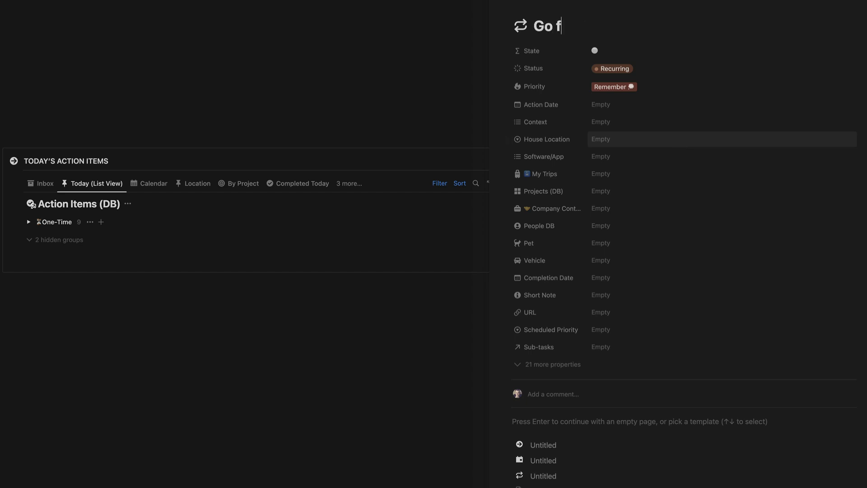
pyautogui.write('or a Walk')
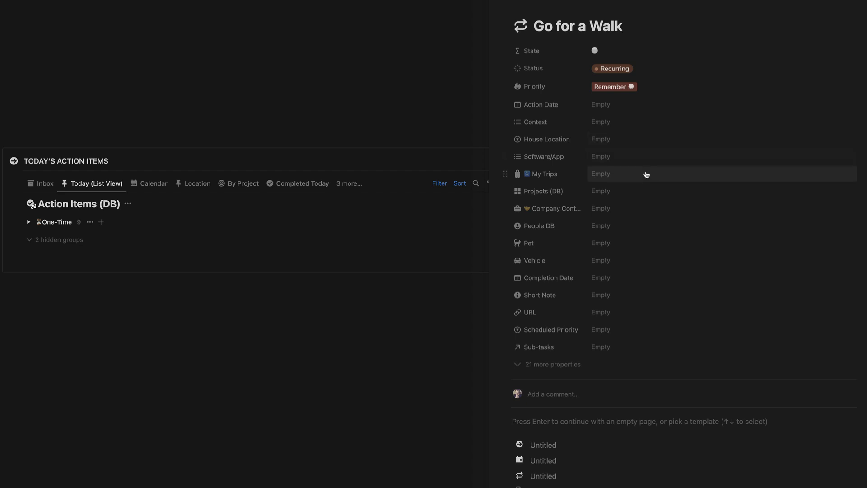
pyautogui.click(603, 105)
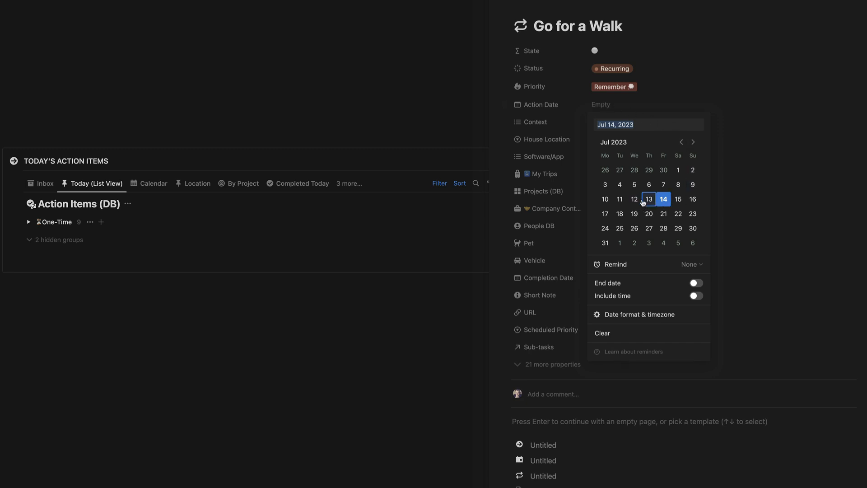
pyautogui.click(665, 202)
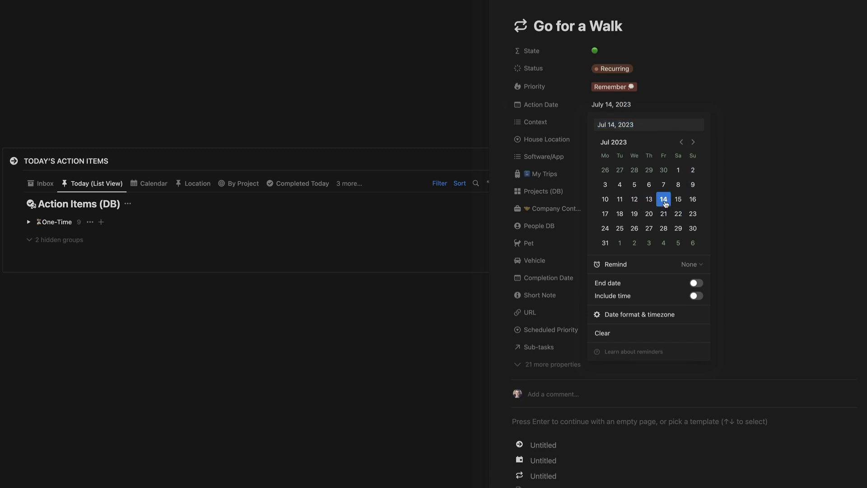
pyautogui.click(677, 90)
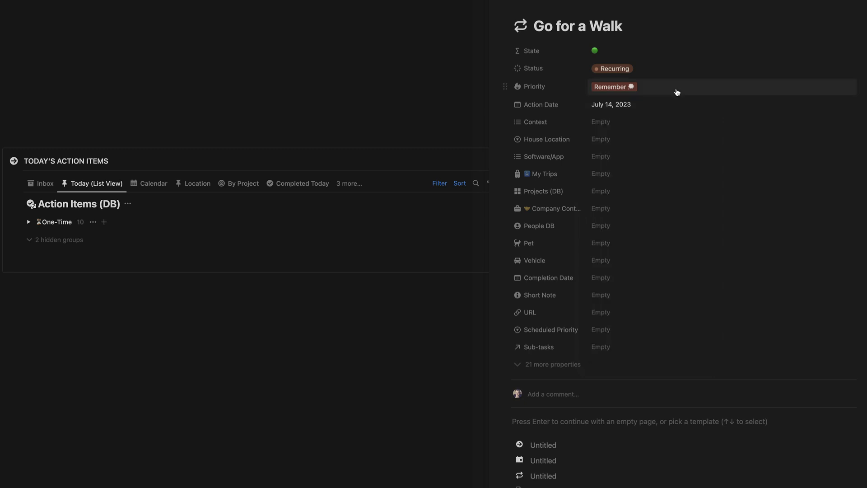
pyautogui.click(605, 122)
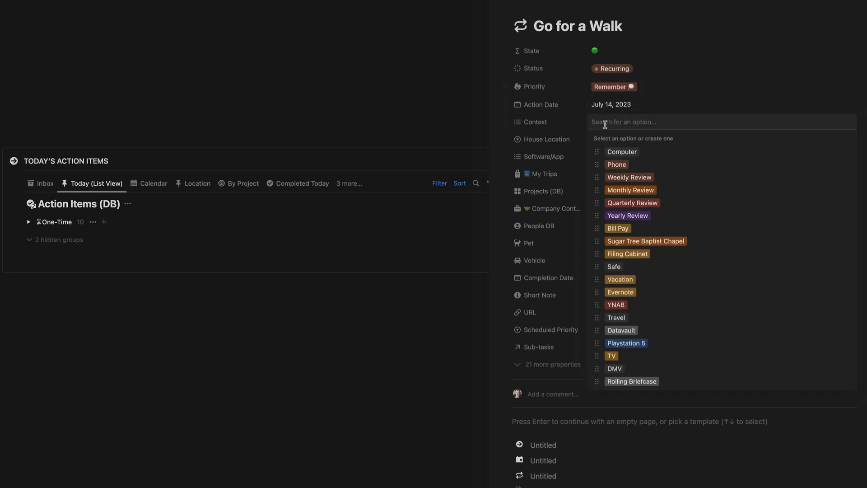
pyautogui.click(666, 101)
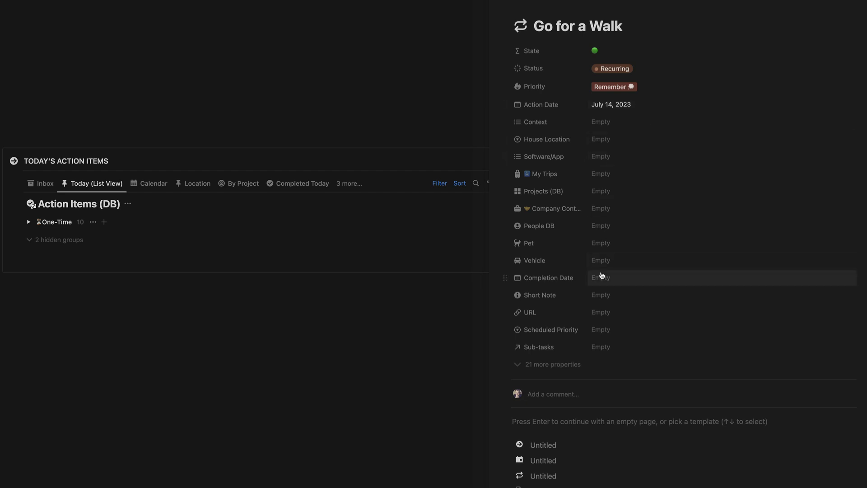
# - Set Go for a Walk's Recur Unit to Day(s) and Recur Interval to 1
pyautogui.click(546, 369)
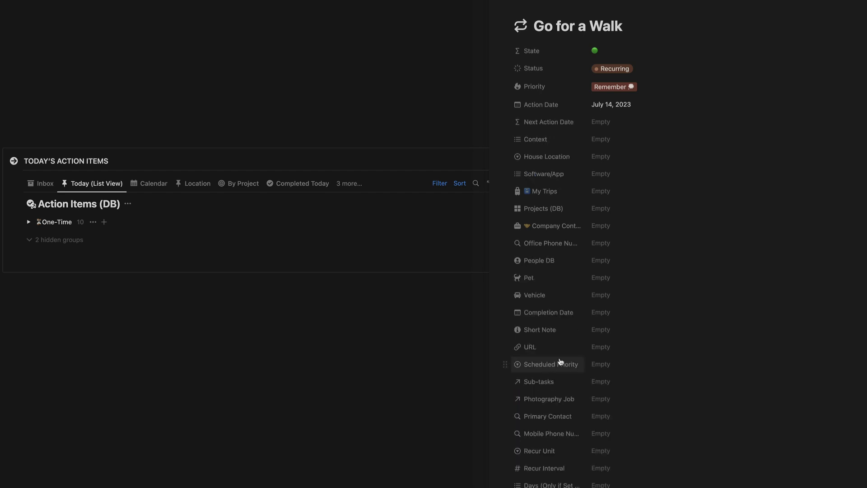
pyautogui.scroll(-5, 560, 361)
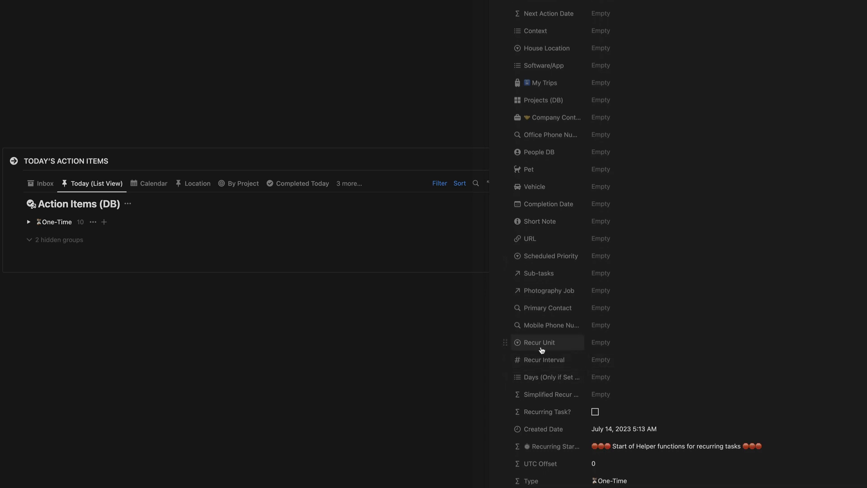
pyautogui.click(603, 346)
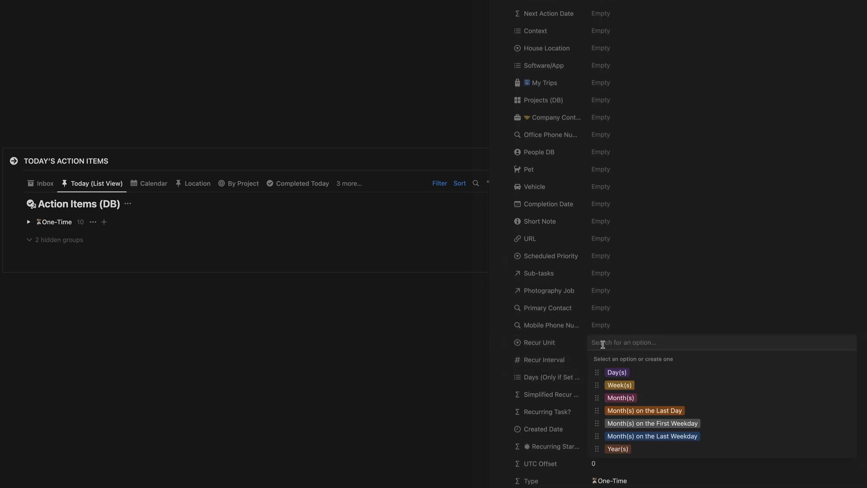
pyautogui.click(620, 373)
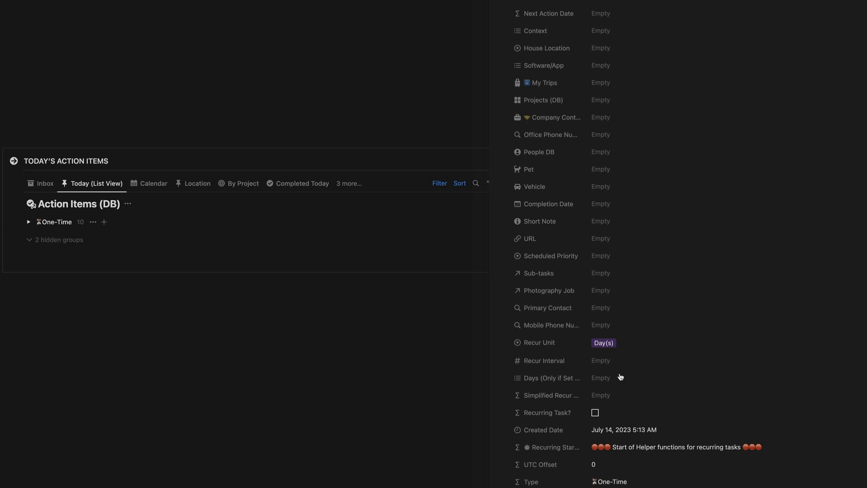
pyautogui.click(609, 361)
pyautogui.write('1')
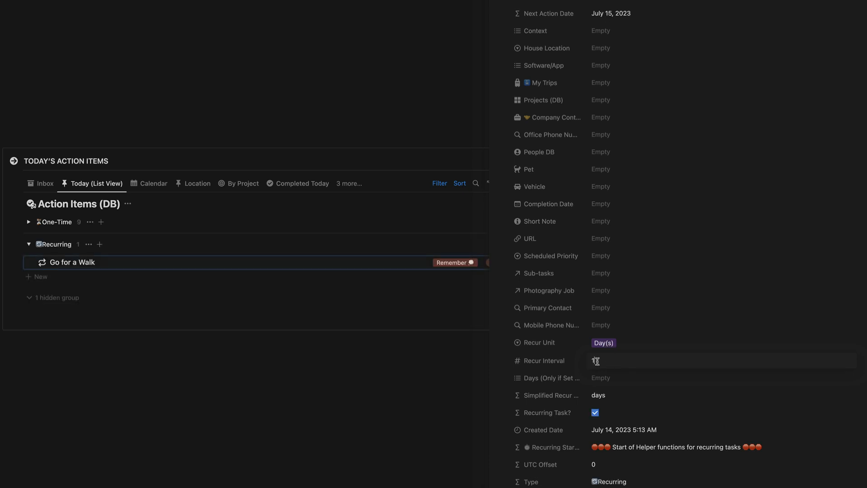
pyautogui.click(631, 351)
pyautogui.scroll(5, 630, 350)
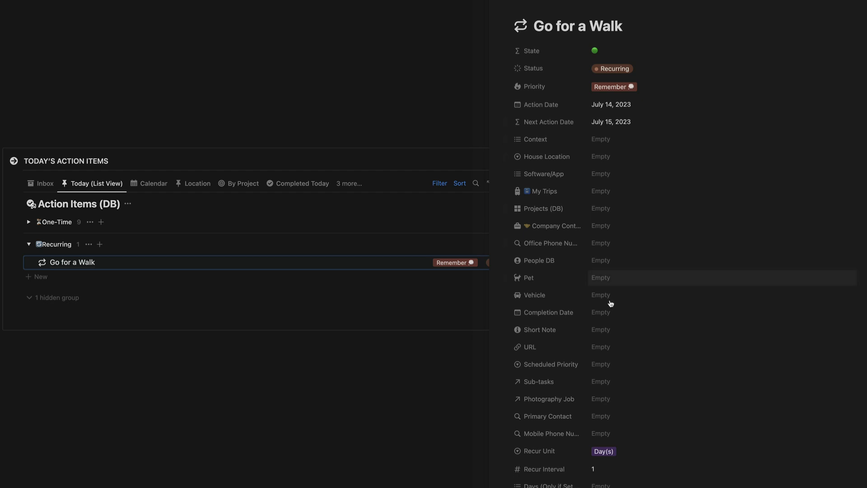
pyautogui.scroll(-2, 639, 340)
pyautogui.scroll(-5, 639, 340)
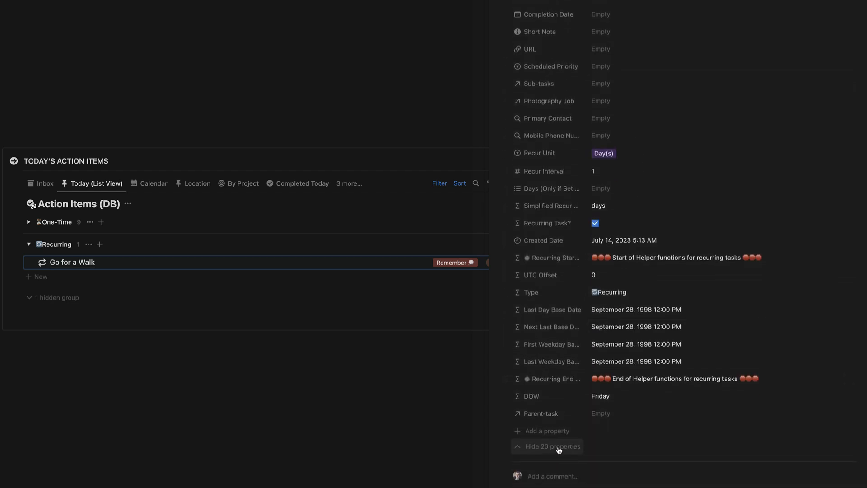
pyautogui.click(562, 447)
pyautogui.scroll(2, 596, 415)
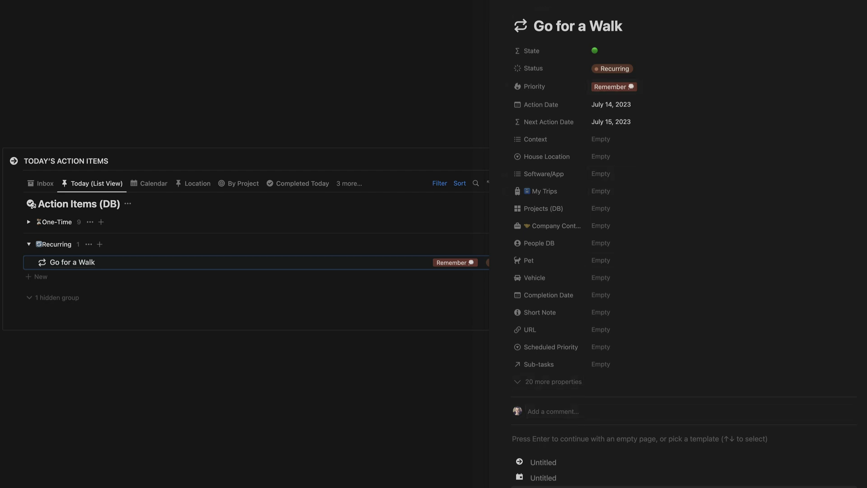
pyautogui.click(498, 1)
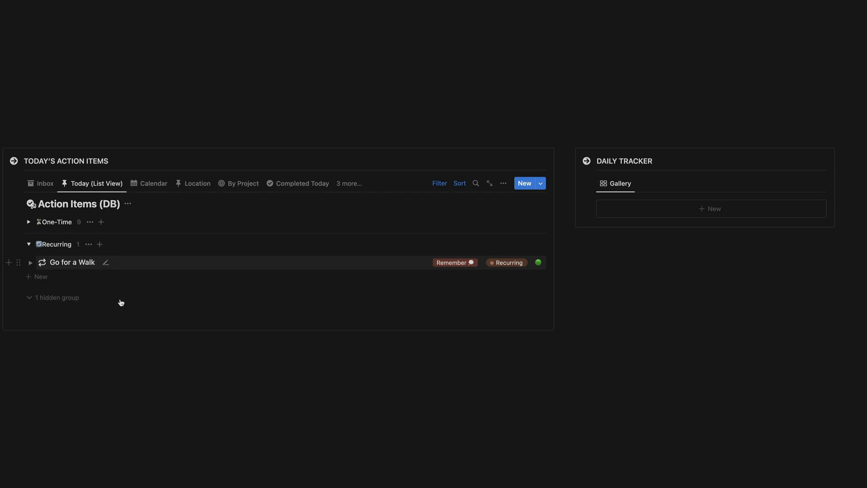
pyautogui.click(82, 264)
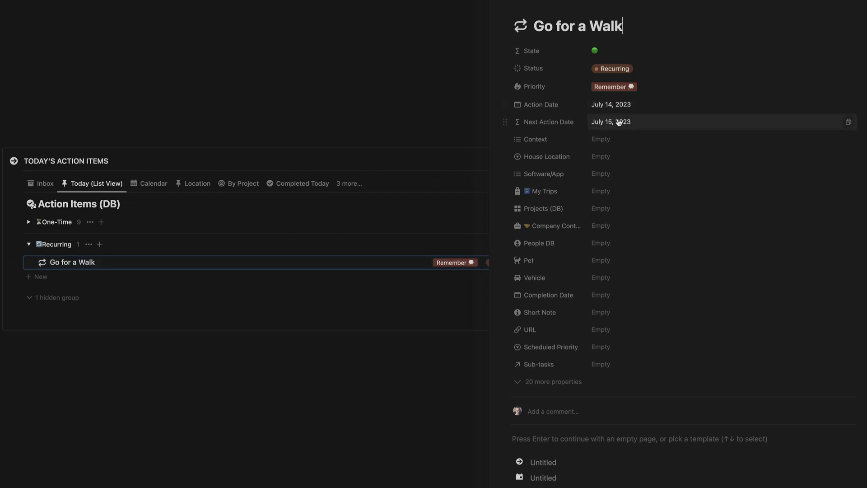
# - Change Go for a Walk's Action Date to July 15, 2023 and close its page
pyautogui.click(618, 104)
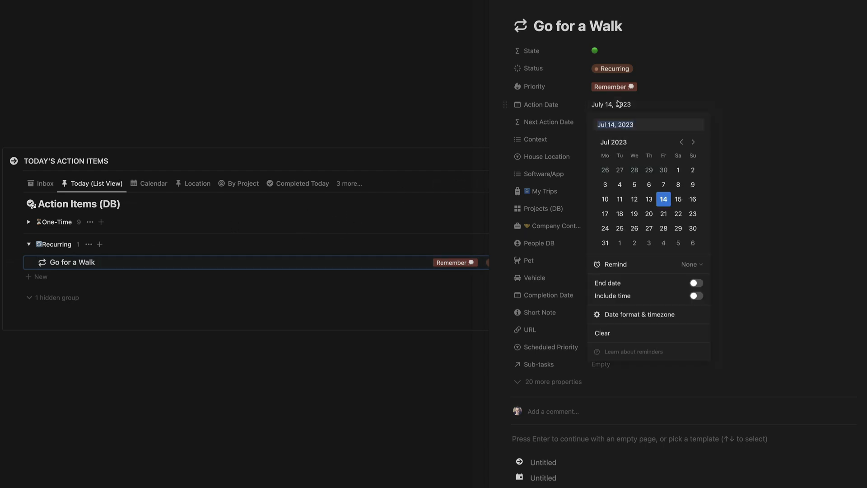
pyautogui.click(678, 199)
pyautogui.click(659, 72)
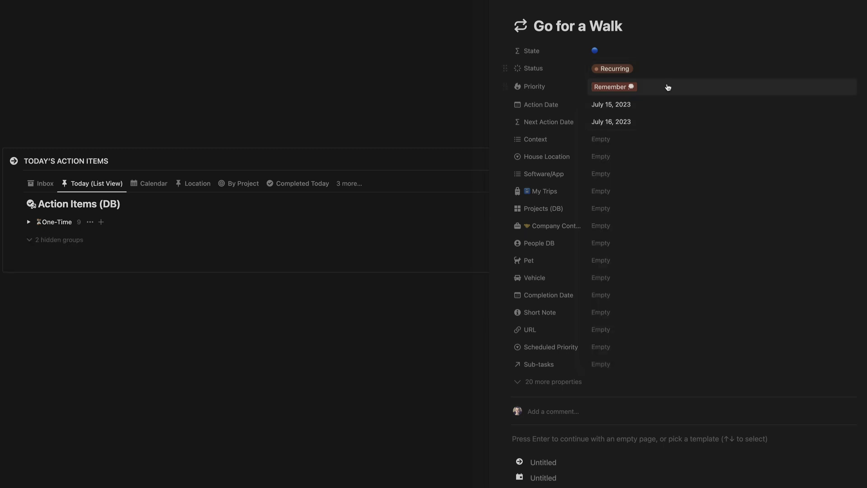
pyautogui.click(502, 0)
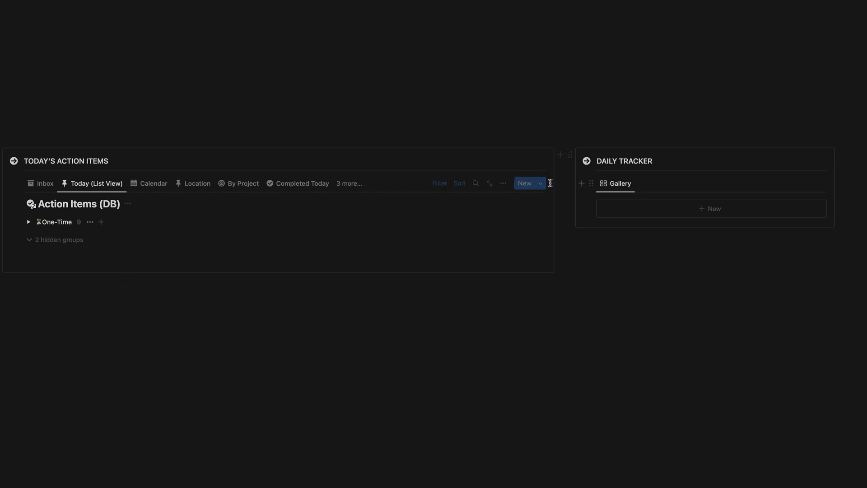
# - Create 'Lift Weights' from the recurring template with Action Date July 14, 2023
pyautogui.click(541, 184)
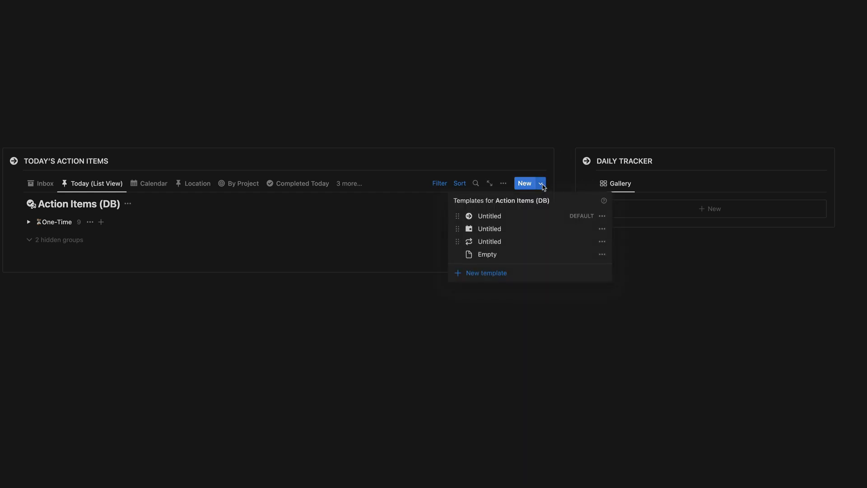
pyautogui.click(487, 244)
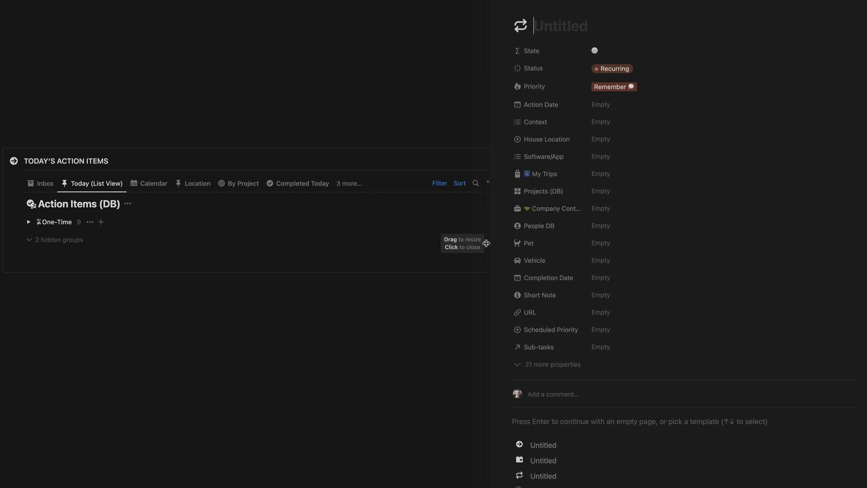
pyautogui.write('Lif')
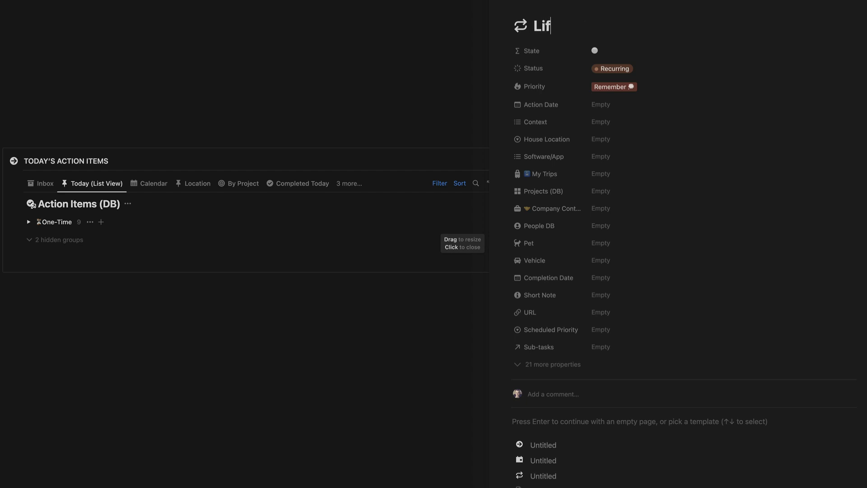
pyautogui.write('t Weights')
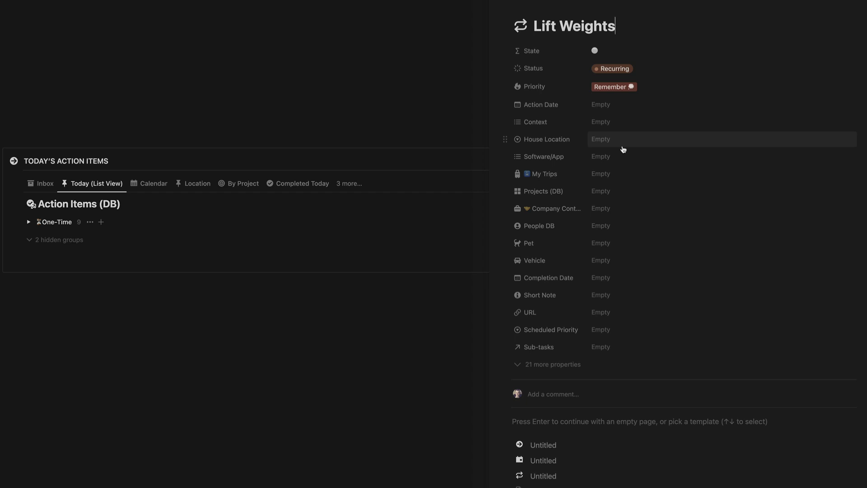
pyautogui.click(616, 106)
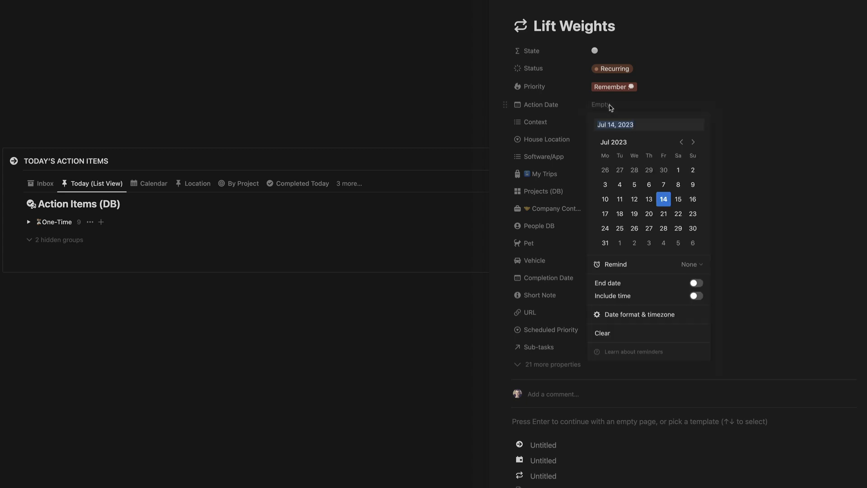
pyautogui.click(666, 204)
pyautogui.click(684, 75)
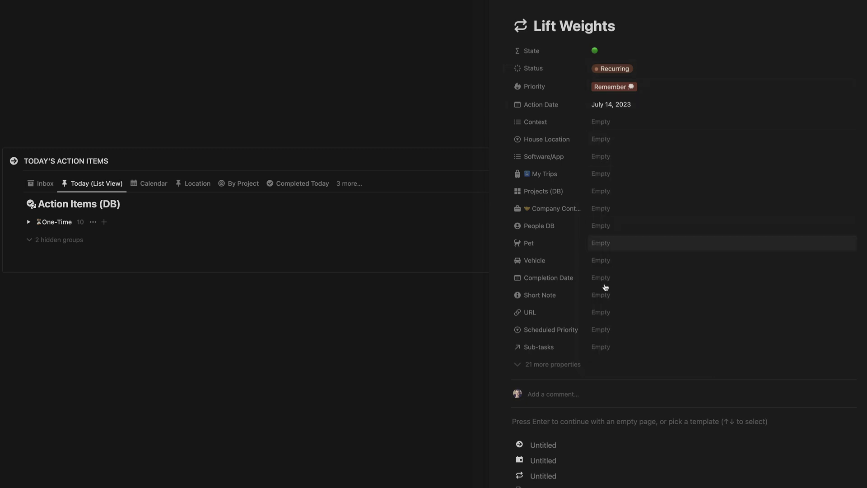
# - Set Lift Weights' Recur Unit to Day(s) with a Recur Interval of 1
pyautogui.click(562, 369)
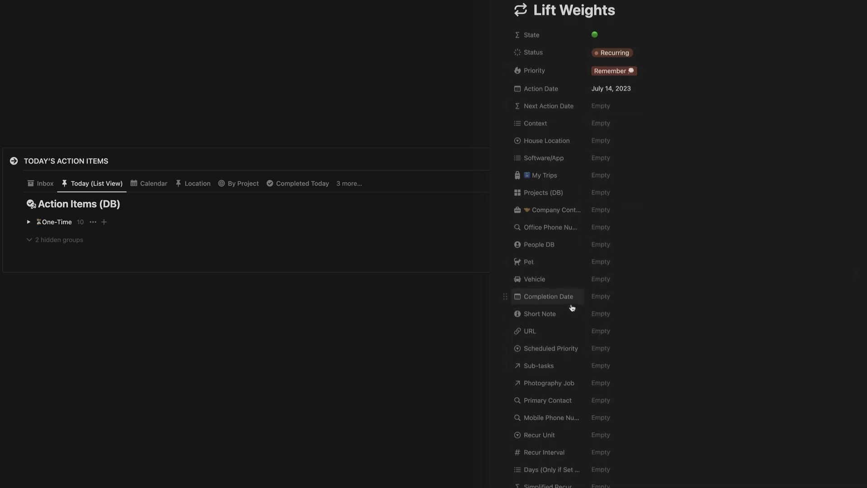
pyautogui.scroll(-2, 572, 307)
pyautogui.scroll(-2, 572, 307)
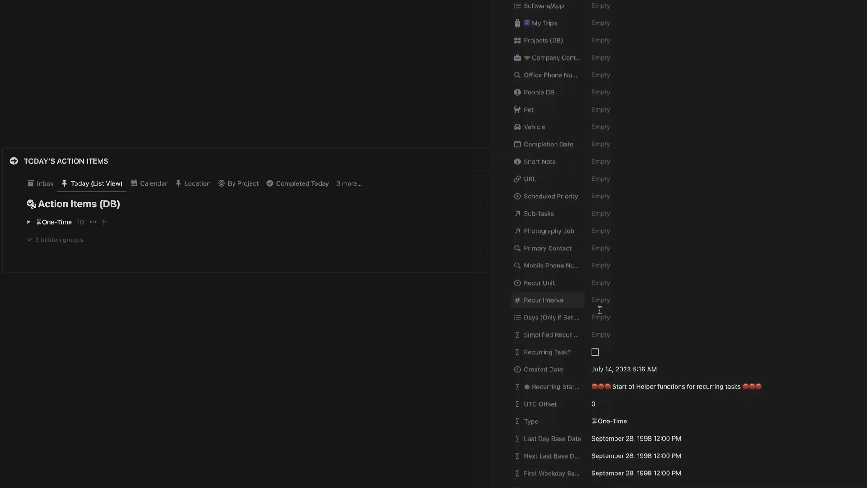
pyautogui.click(604, 280)
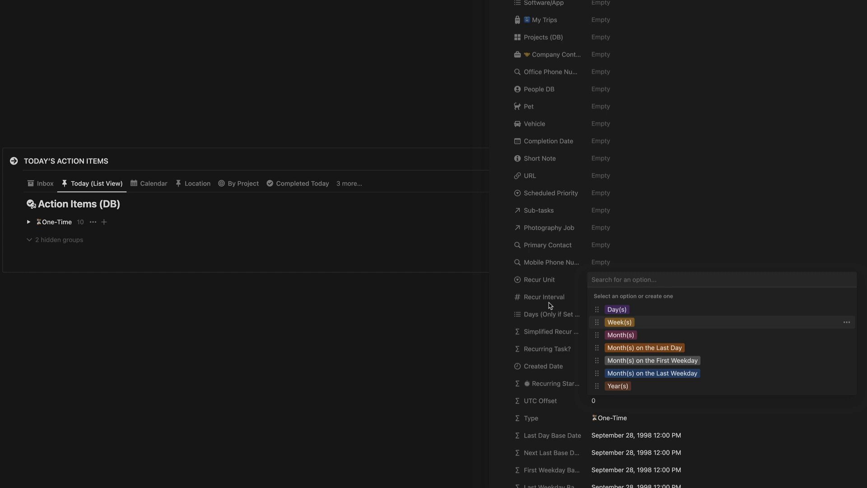
pyautogui.click(617, 309)
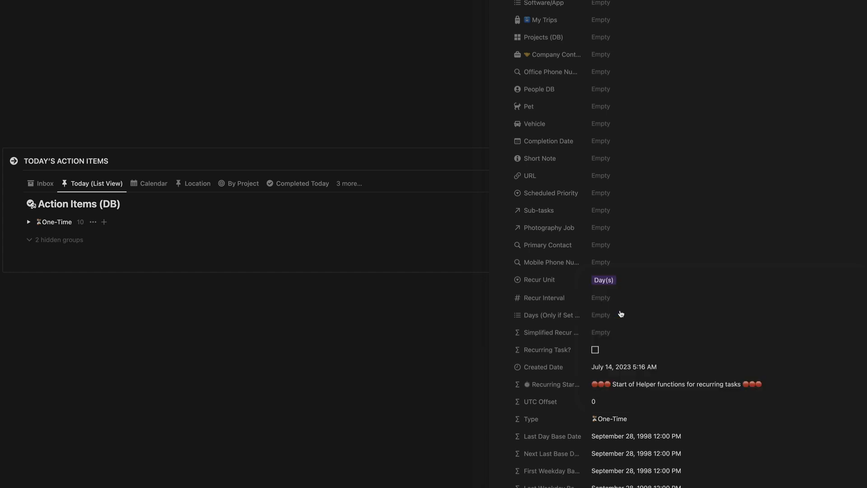
pyautogui.click(603, 297)
pyautogui.write('1')
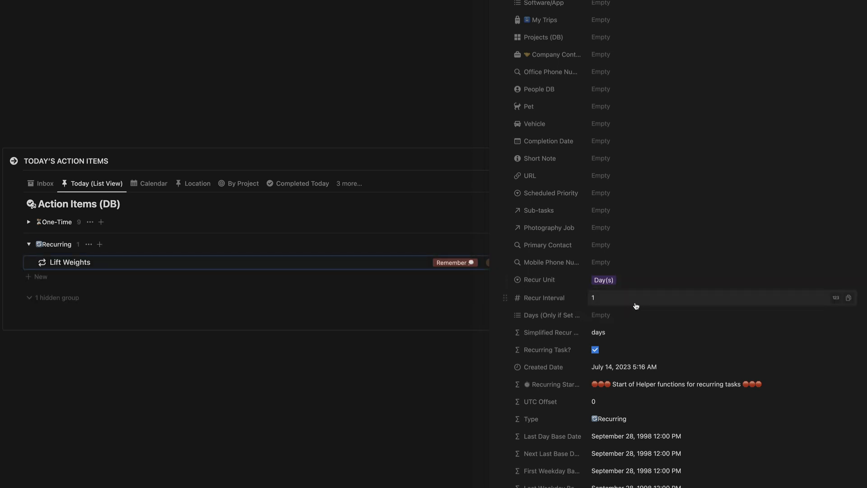
pyautogui.press('Return')
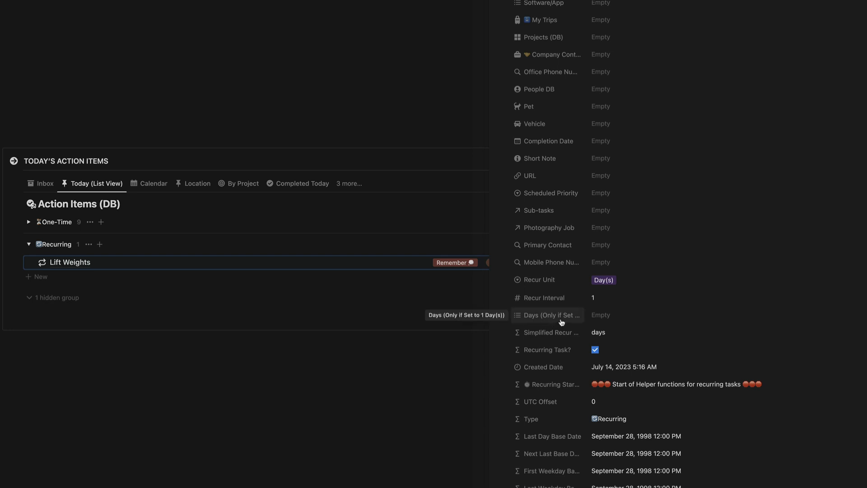
# - Choose Monday, Wednesday and Friday as Lift Weights' recurring days
pyautogui.click(595, 316)
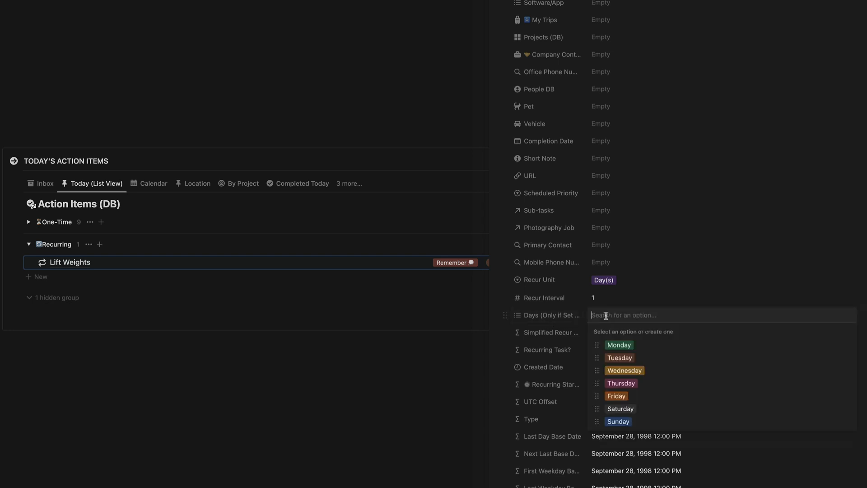
pyautogui.click(621, 345)
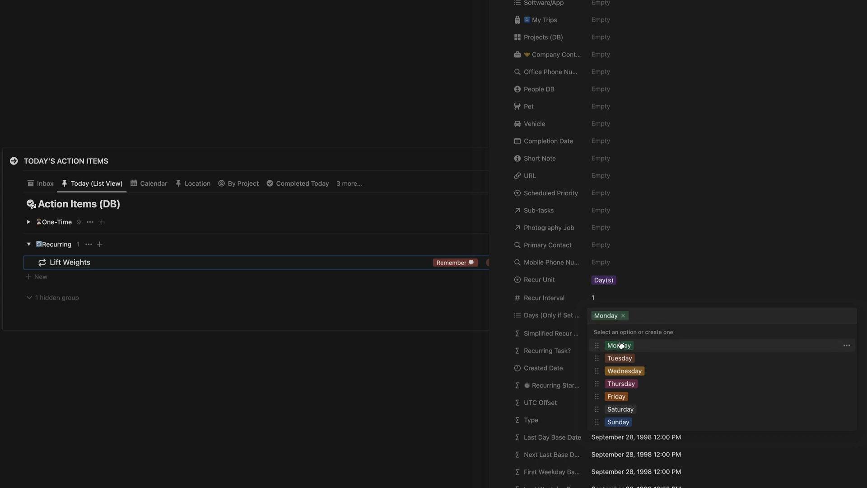
pyautogui.click(629, 372)
pyautogui.click(622, 397)
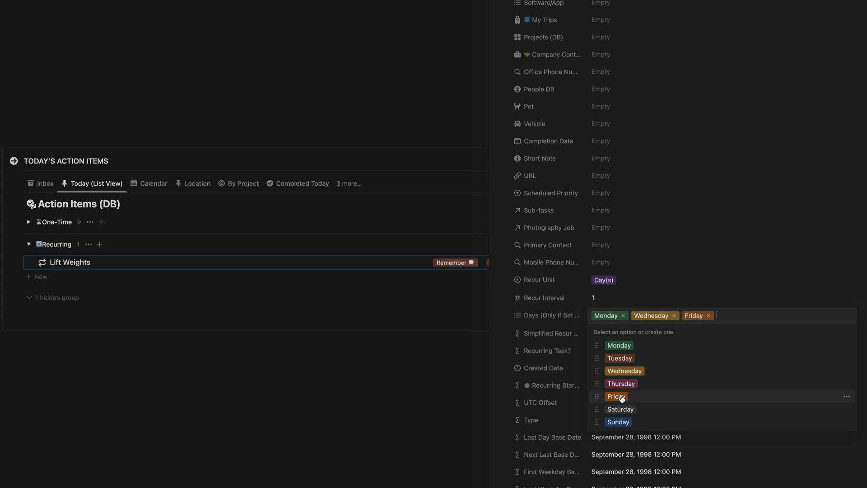
pyautogui.click(642, 265)
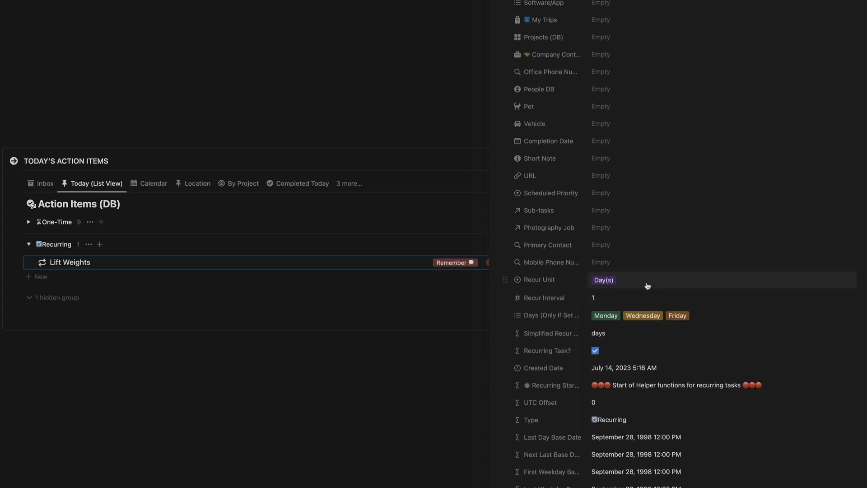
pyautogui.scroll(3, 644, 285)
pyautogui.scroll(2, 647, 286)
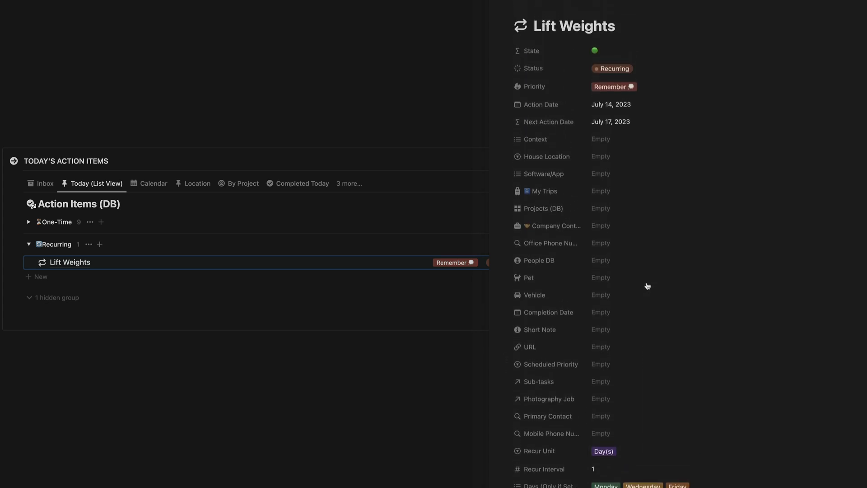
# - Temporarily move Lift Weights' Action Date to July 17, 2023 to check the next action date
pyautogui.click(611, 106)
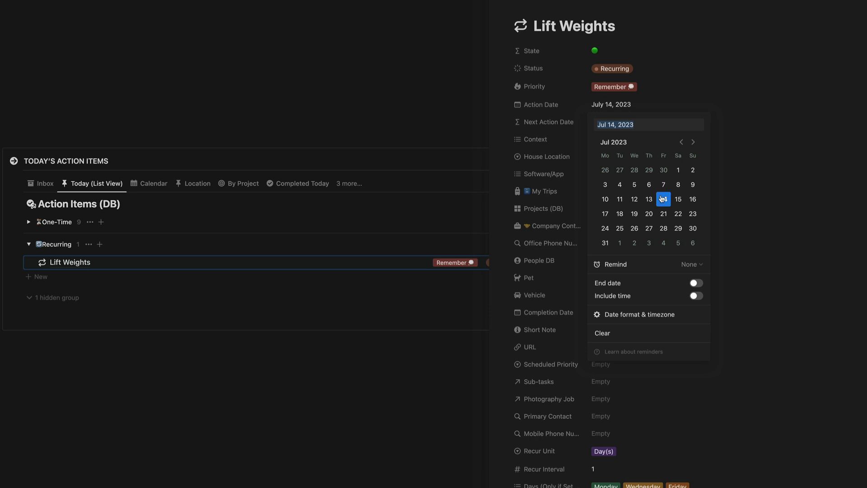
pyautogui.click(628, 110)
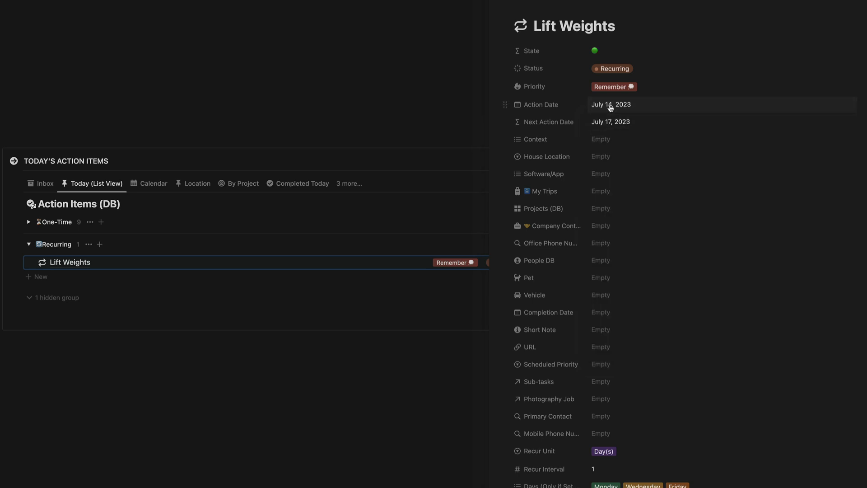
pyautogui.click(611, 106)
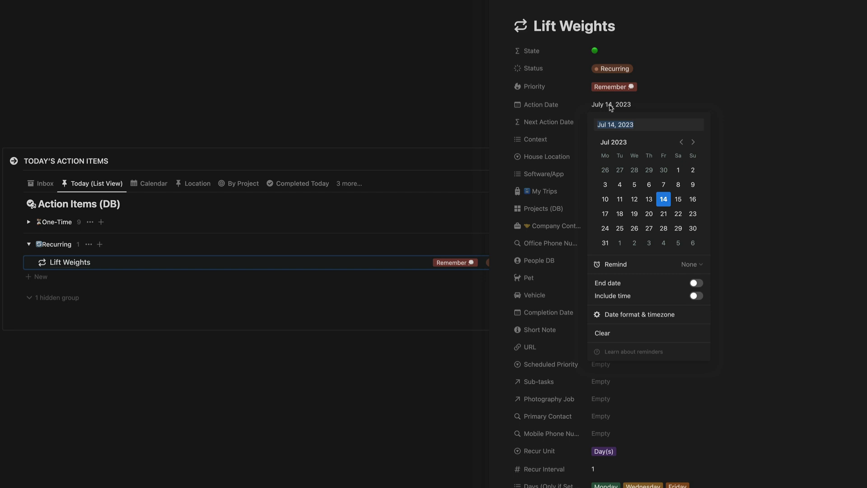
pyautogui.click(610, 107)
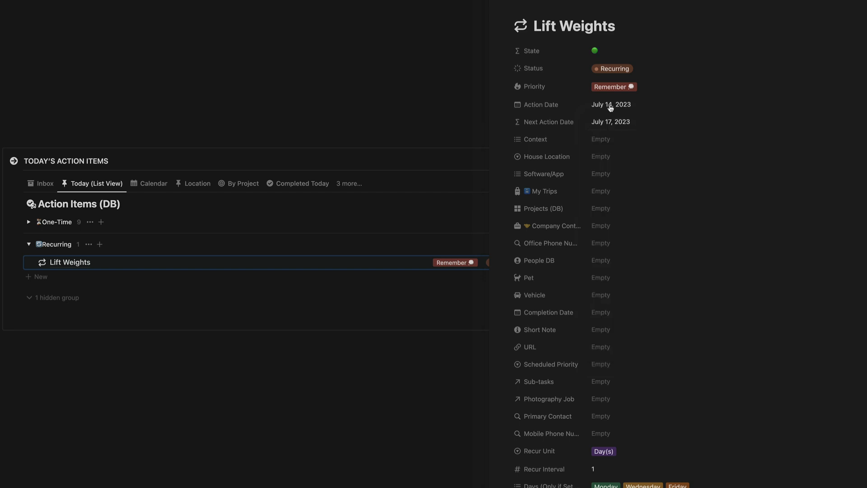
pyautogui.click(610, 106)
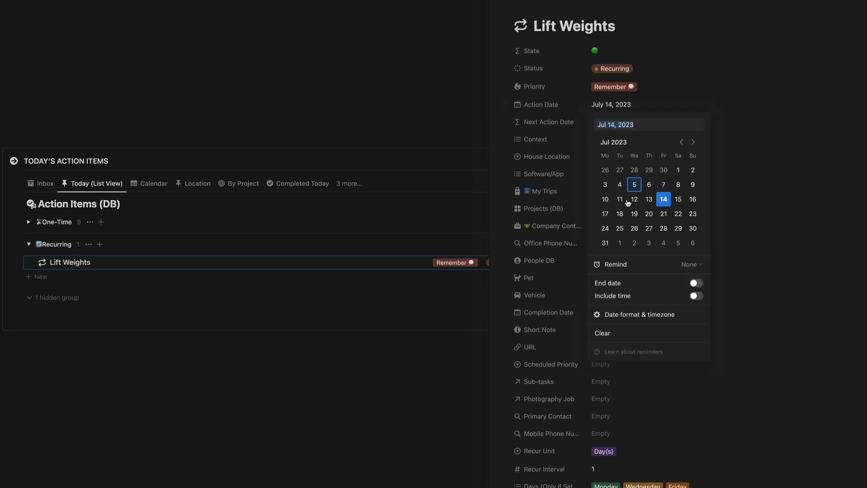
pyautogui.click(605, 216)
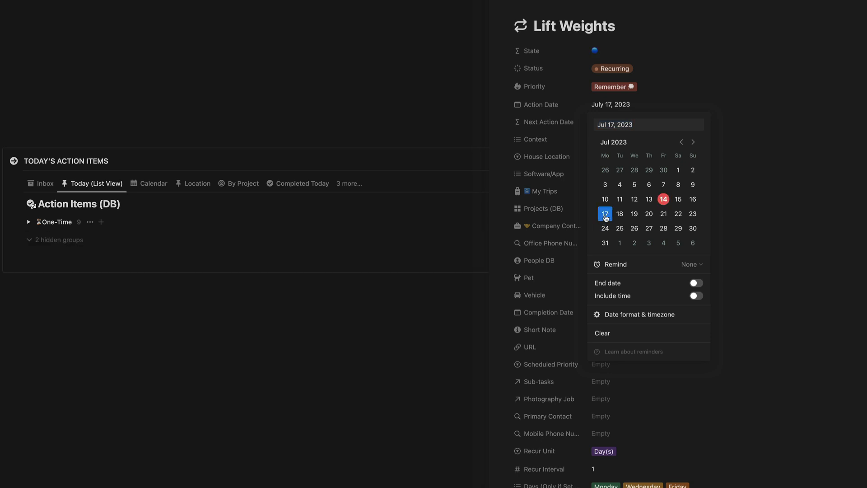
pyautogui.click(660, 101)
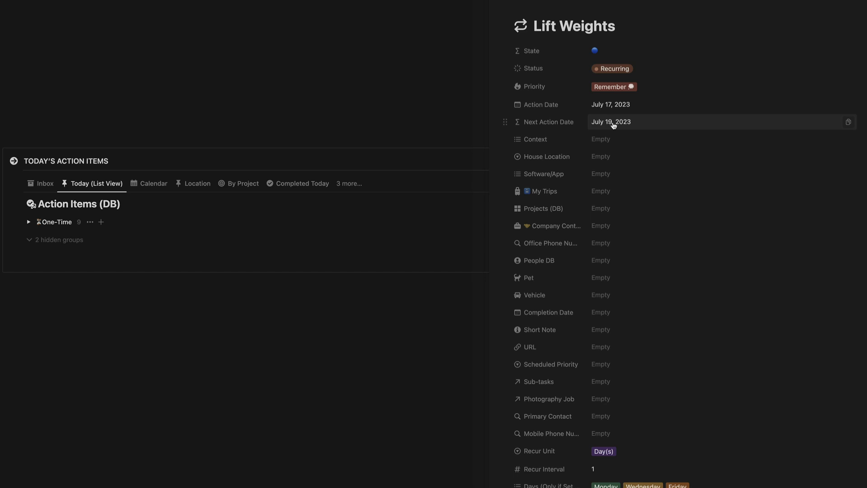
# - Restore the Action Date to July 14, 2023 and close the Lift Weights page
pyautogui.click(617, 106)
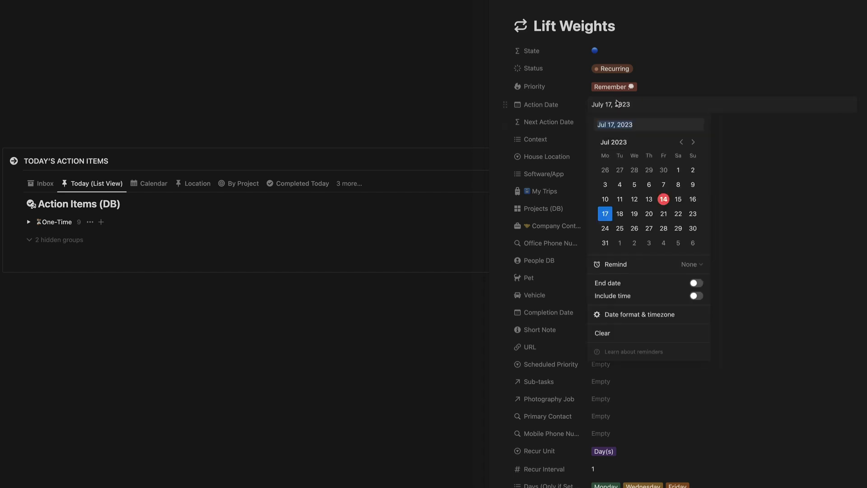
pyautogui.click(664, 198)
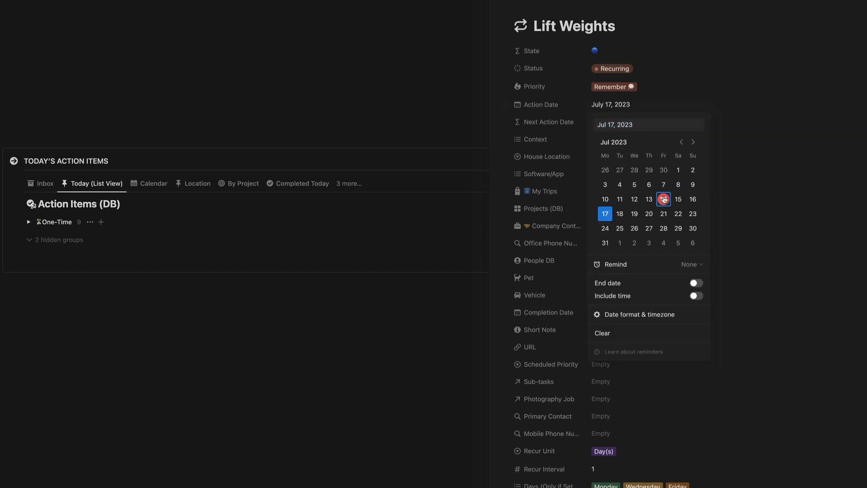
pyautogui.click(503, 1)
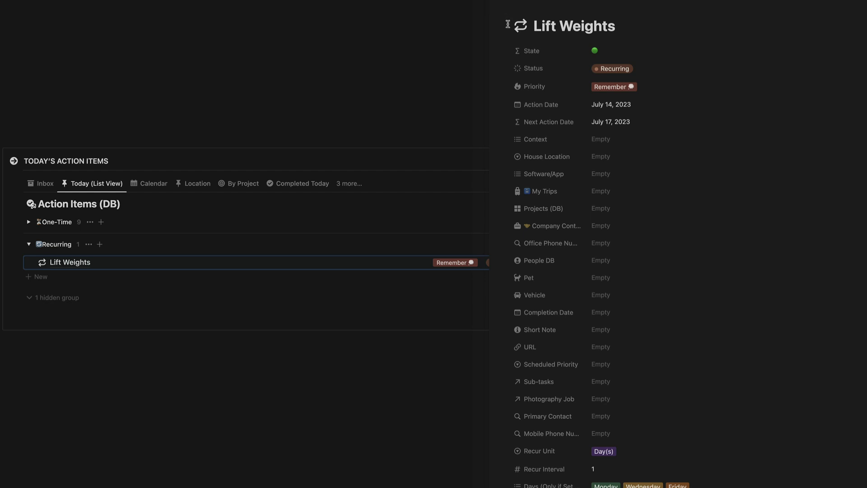
pyautogui.click(502, 1)
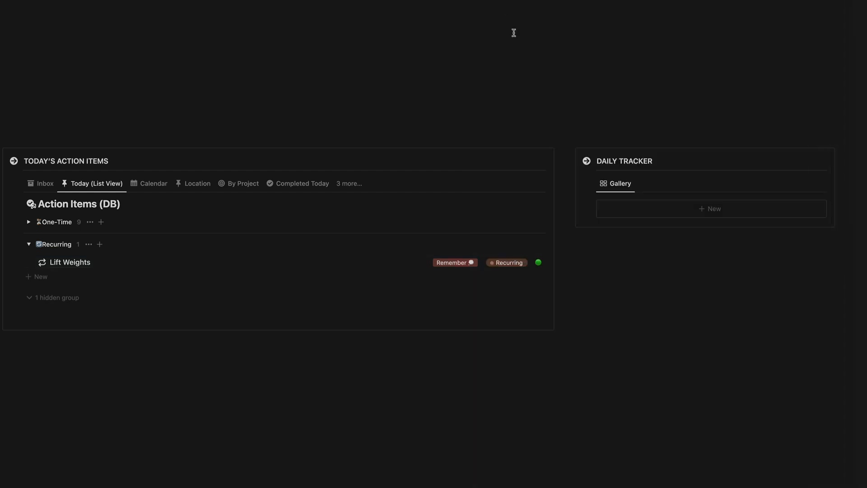
# - Add a 'Finish Manual' task with 1st Priority, then close its page
pyautogui.click(528, 183)
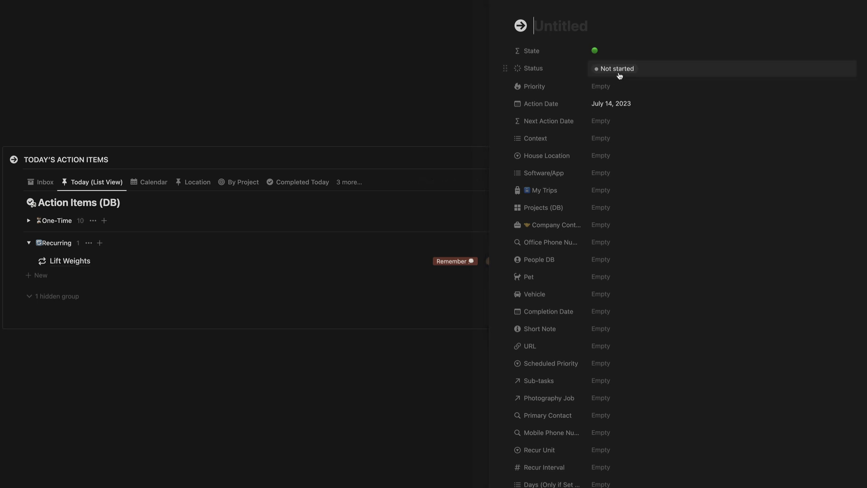
pyautogui.write('Finish')
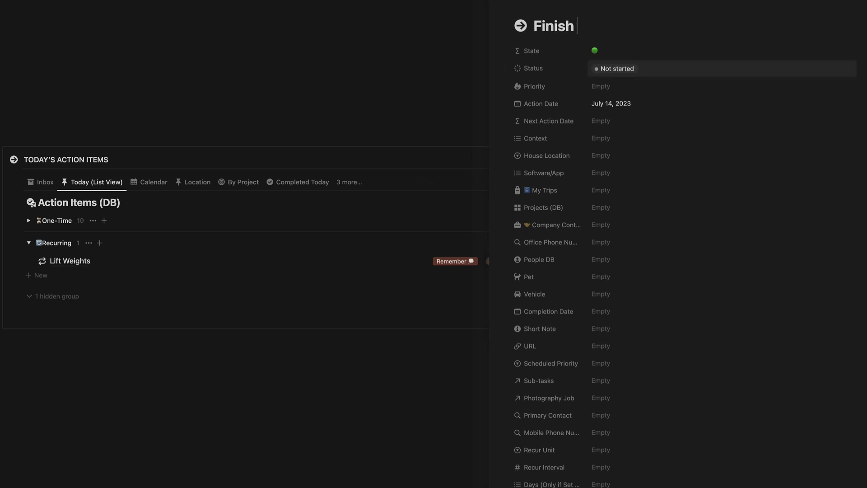
pyautogui.write(' Manual')
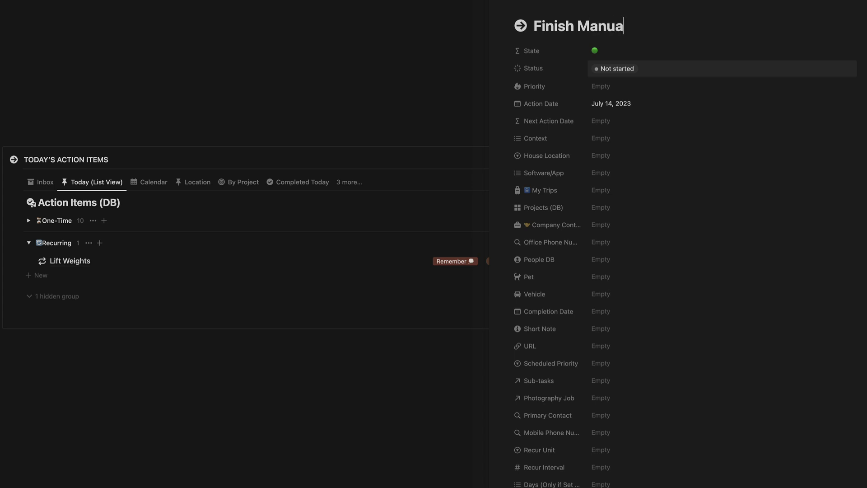
pyautogui.click(608, 88)
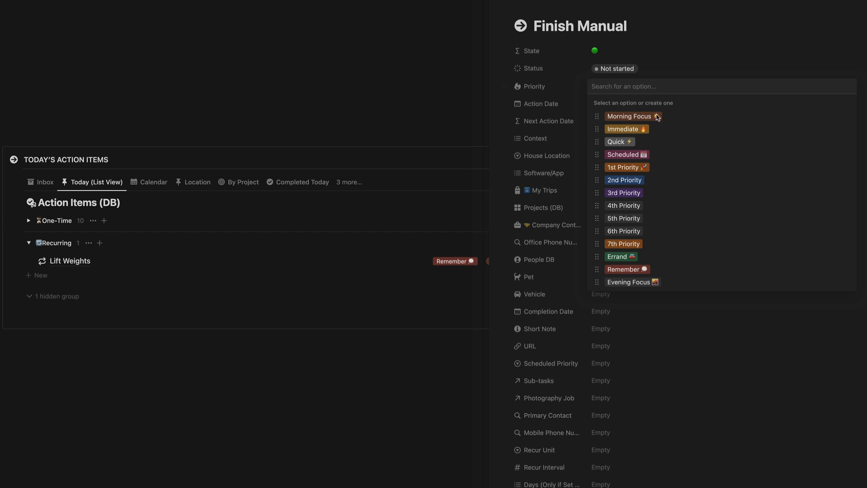
pyautogui.click(632, 168)
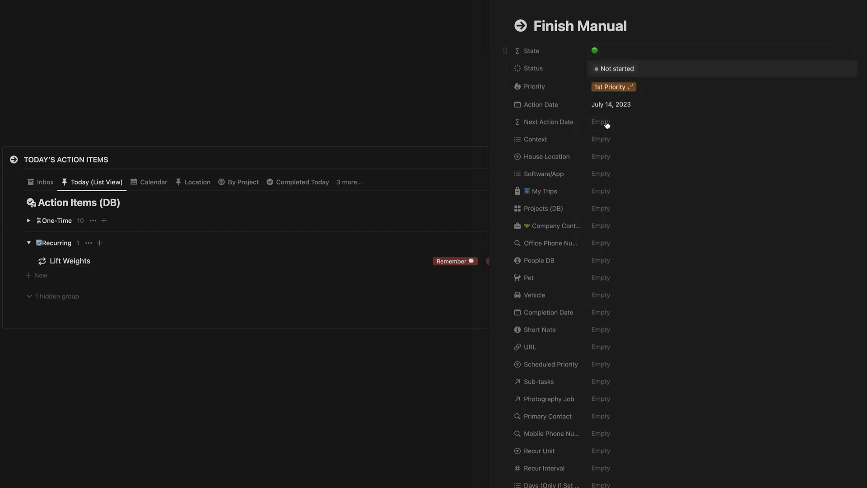
pyautogui.press('Escape')
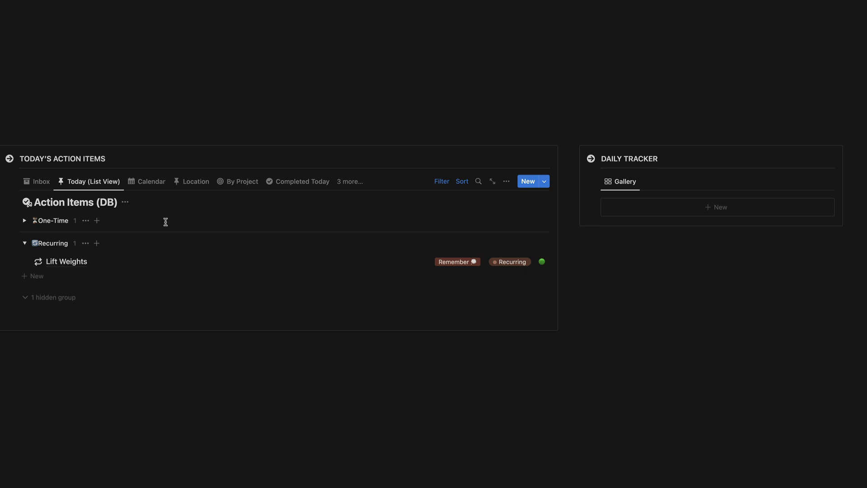
# - Expand the One-Time group and review the list view's Group settings
pyautogui.click(24, 221)
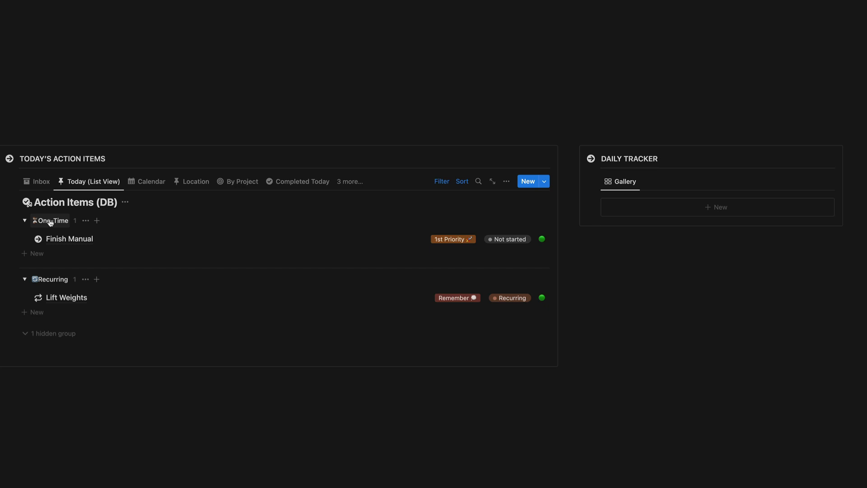
pyautogui.click(507, 182)
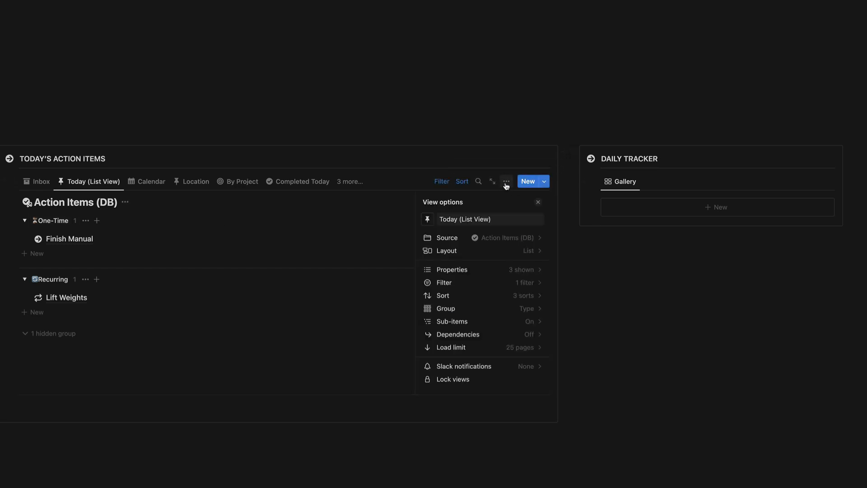
pyautogui.click(530, 312)
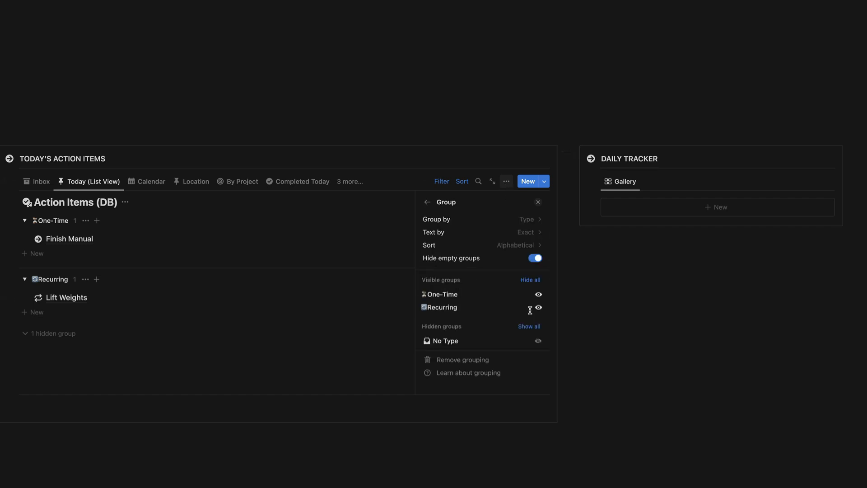
pyautogui.click(538, 201)
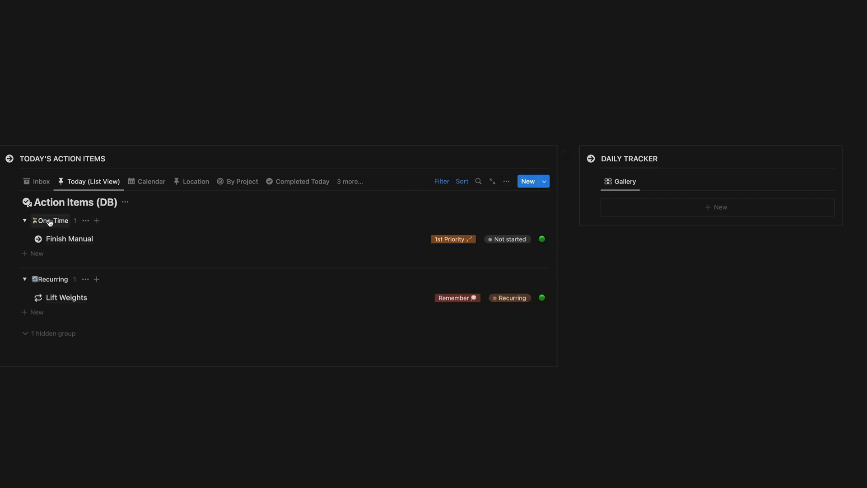